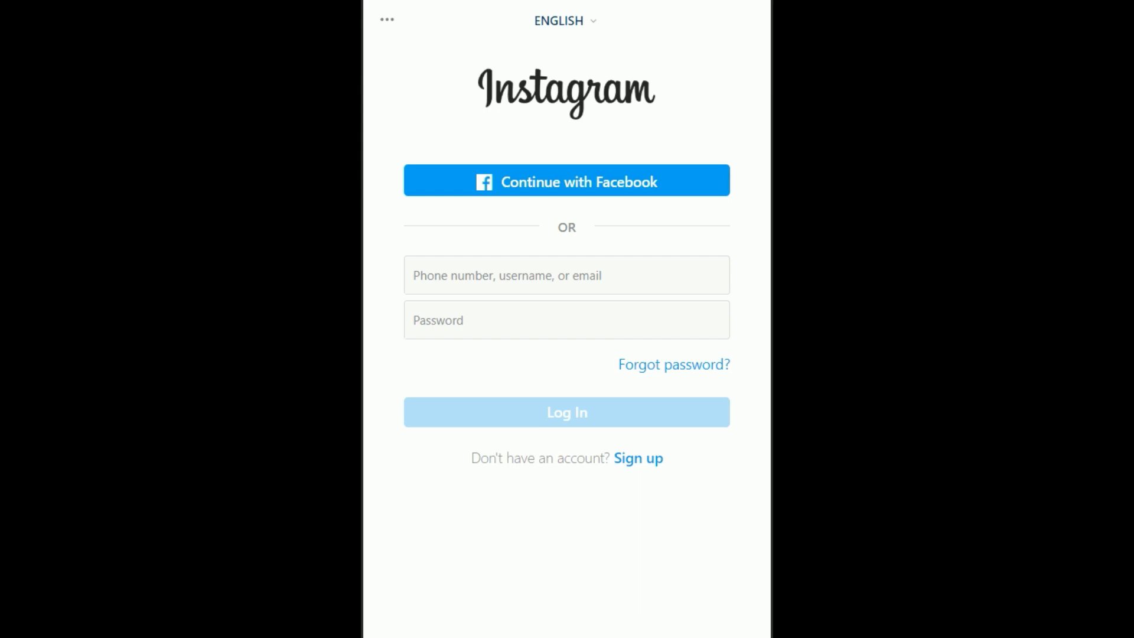
- Fill the Instagram login form with the account's Gmail address and its password
click(506, 260)
click(636, 293)
click(703, 115)
click(553, 291)
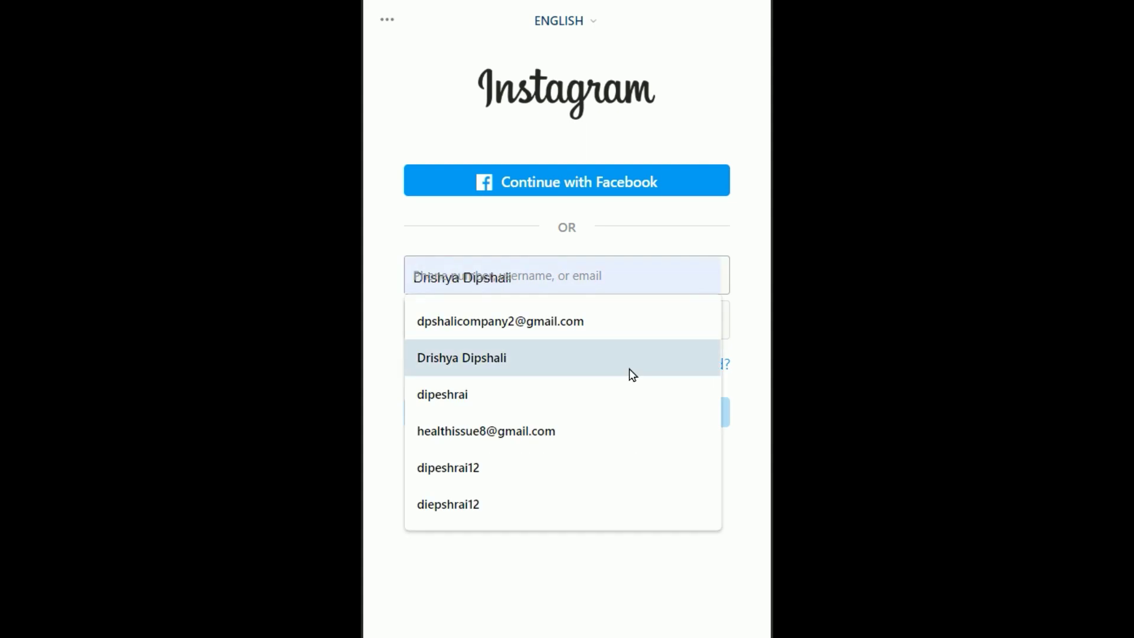
click(639, 378)
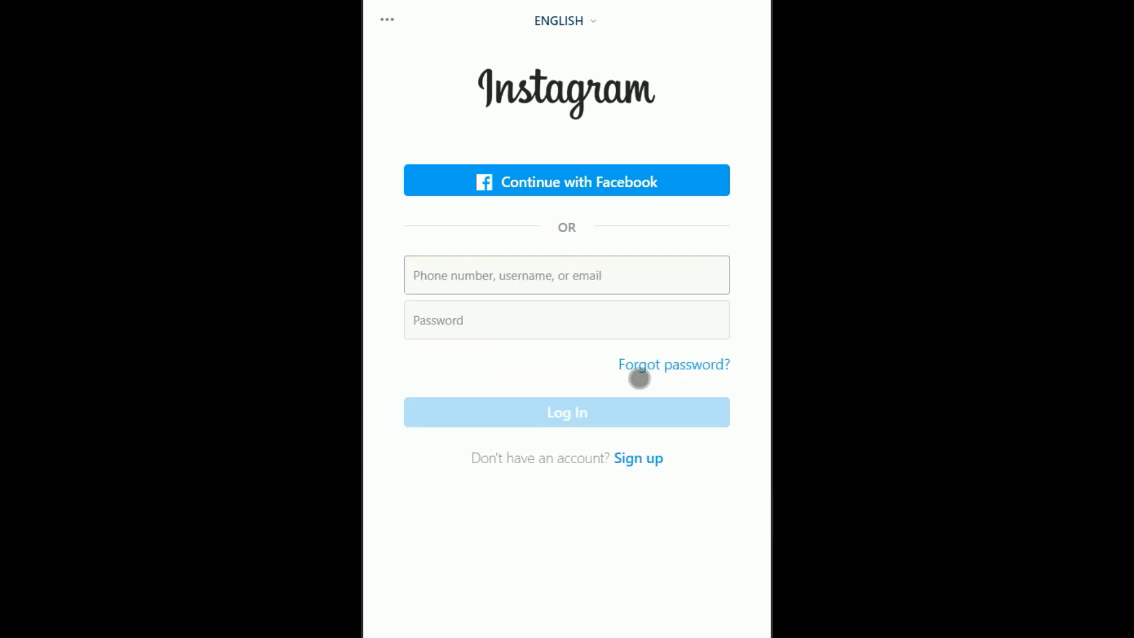
text(ok)
key(BackSpace)
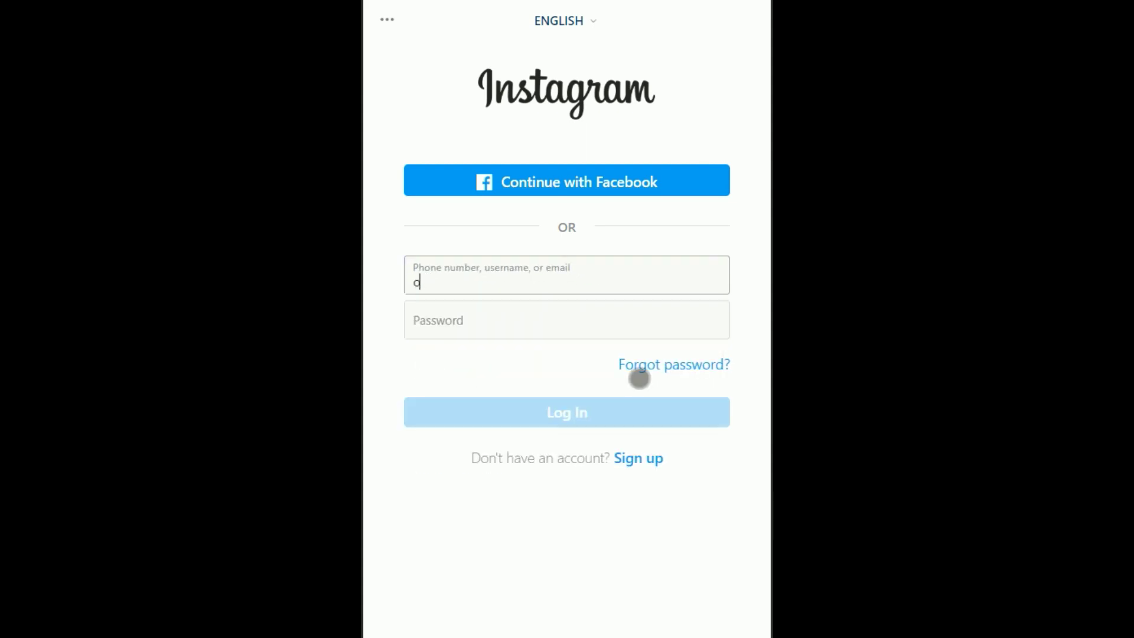
key(BackSpace)
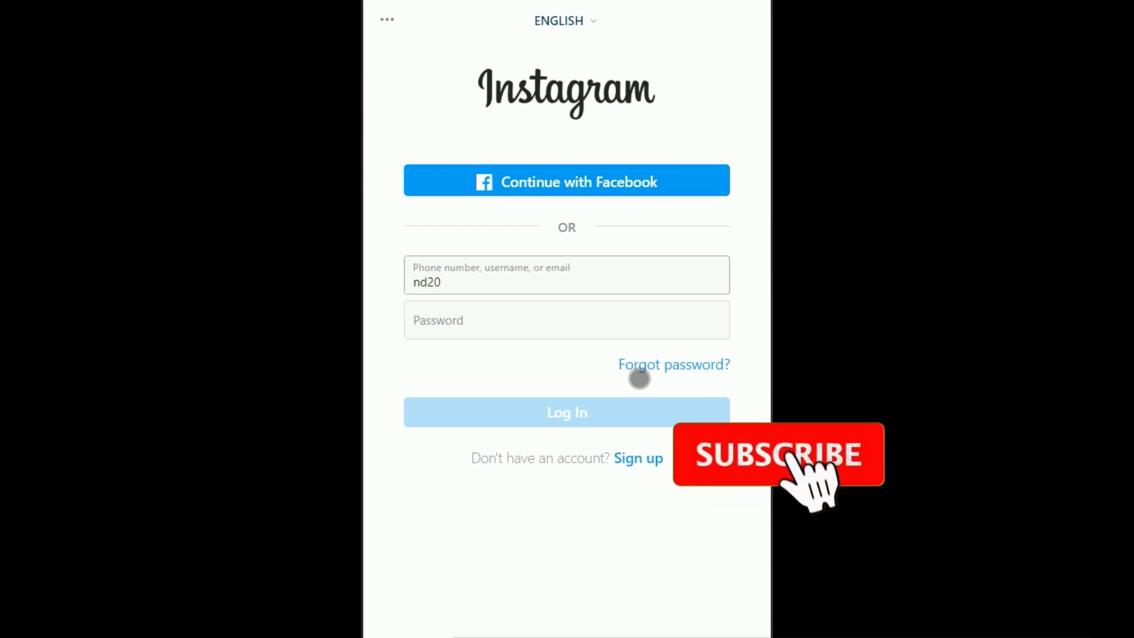
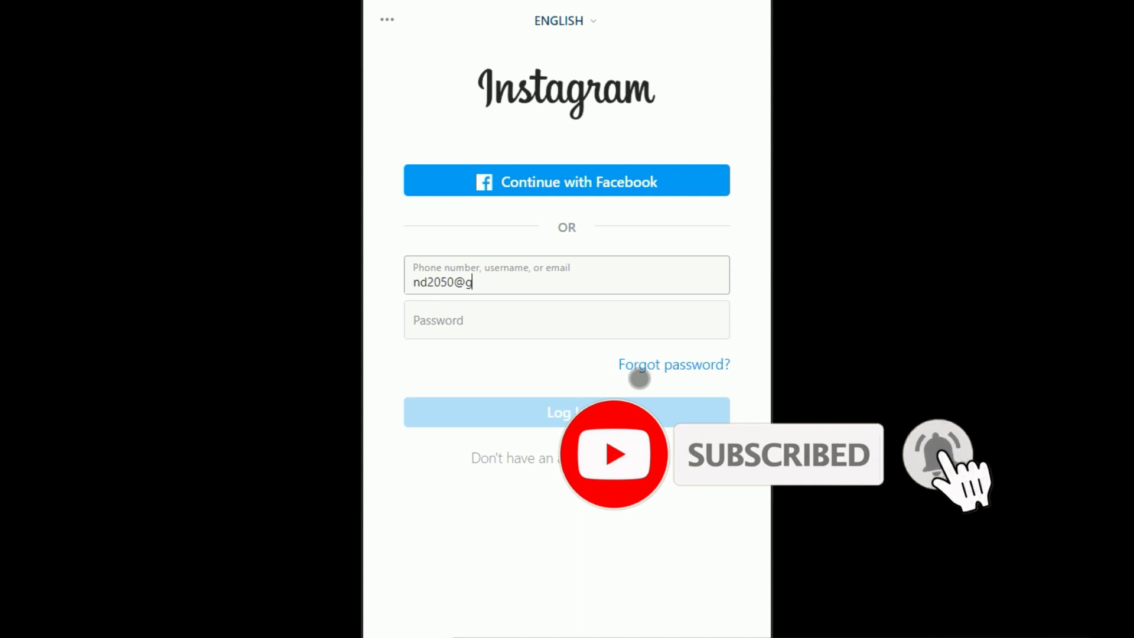
key(Tab)
text(••••••)
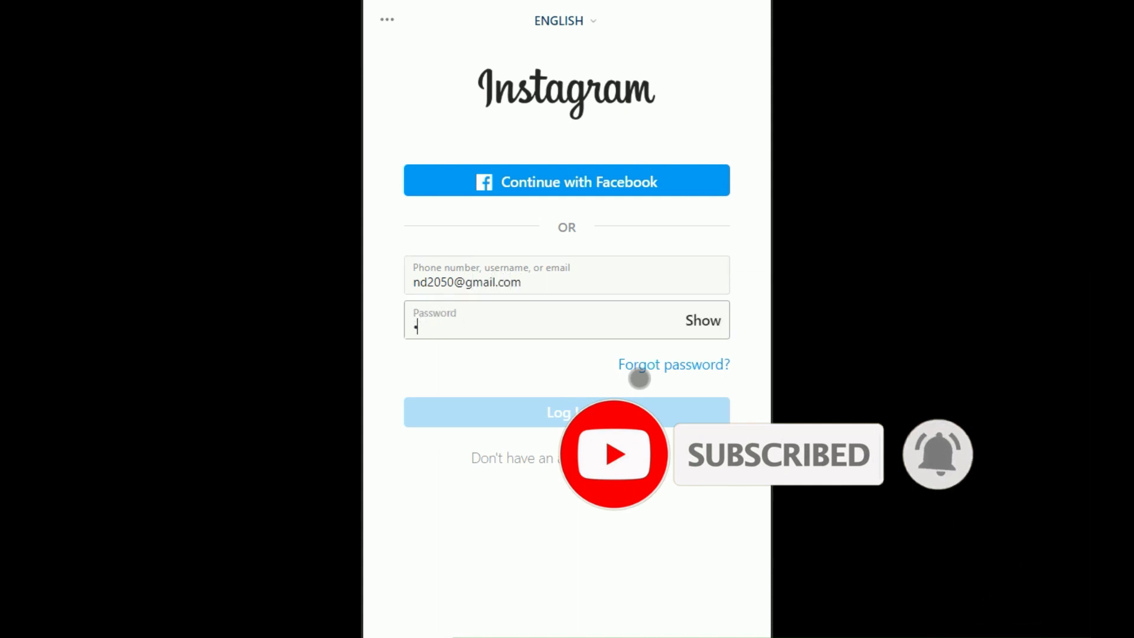
text(••••)
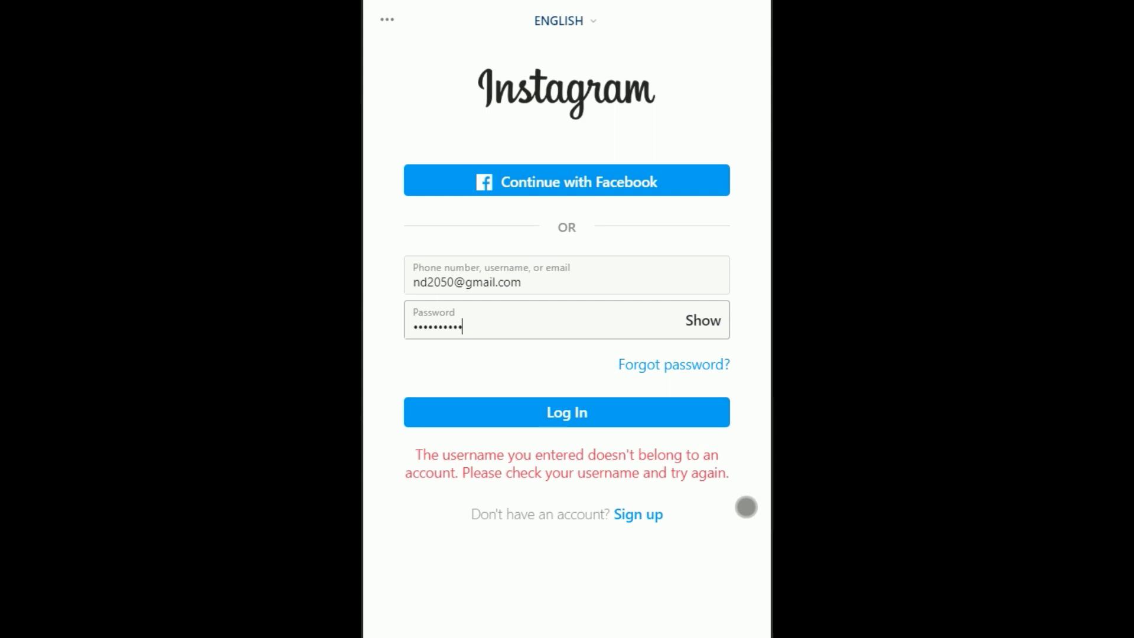
- Change the username's domain to outlook.com and log in
click(578, 293)
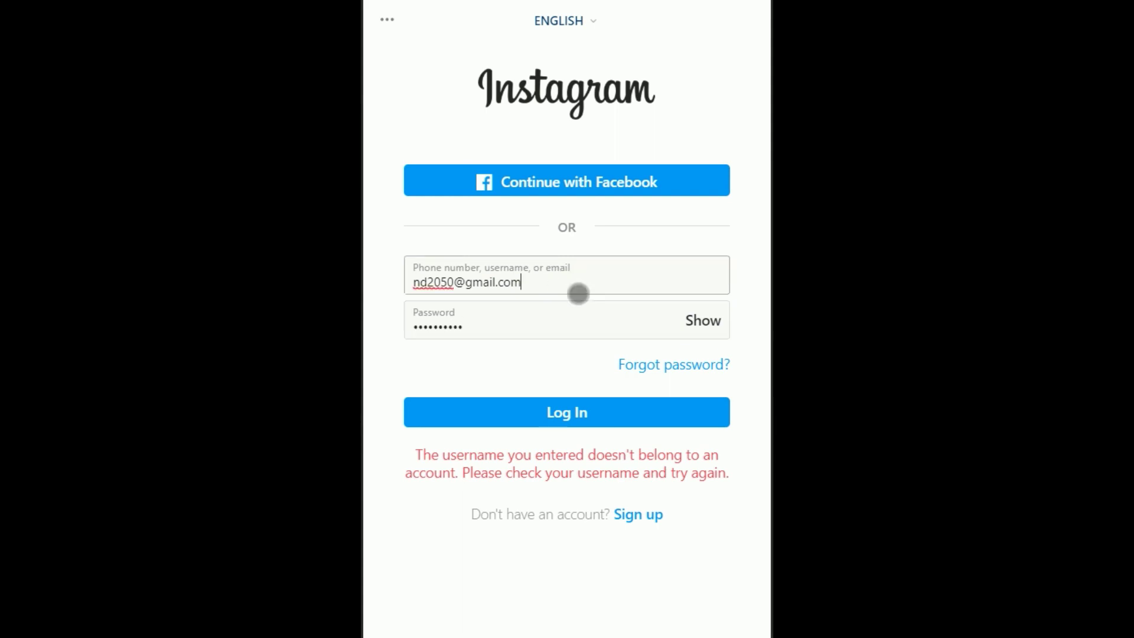
key(BackSpace)
key(BackSpace)
key(BackSpace)
key(BackSpace)
key(BackSpace)
key(BackSpace)
key(BackSpace)
key(BackSpace)
key(BackSpace)
text(outlook.com)
click(552, 412)
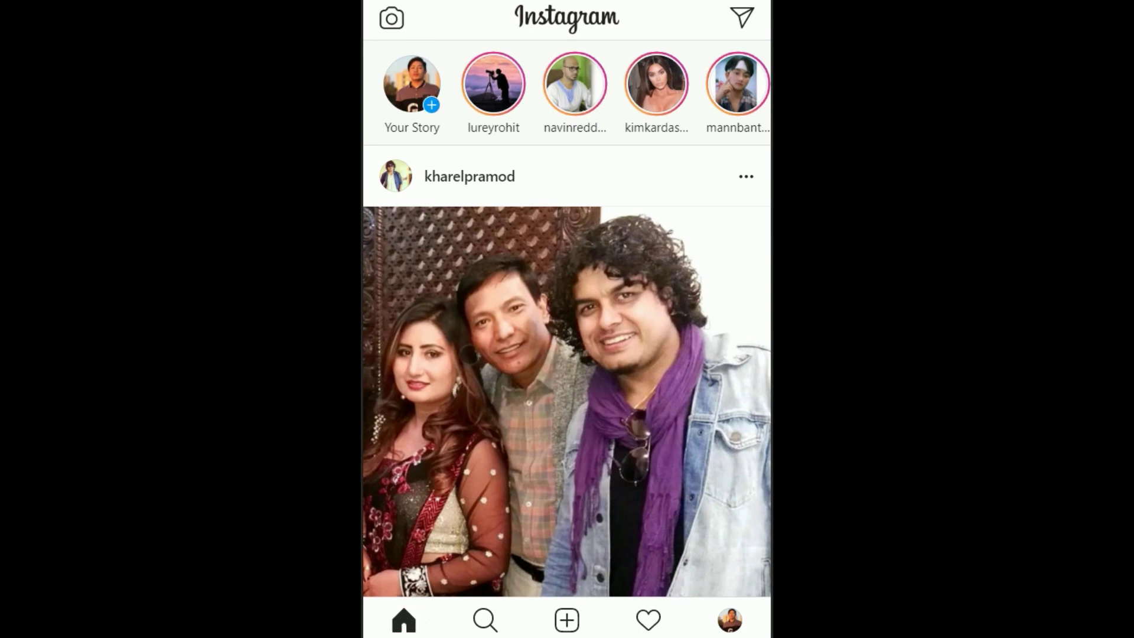
- Open your profile's account options and choose Log Out at the bottom of the list
click(730, 620)
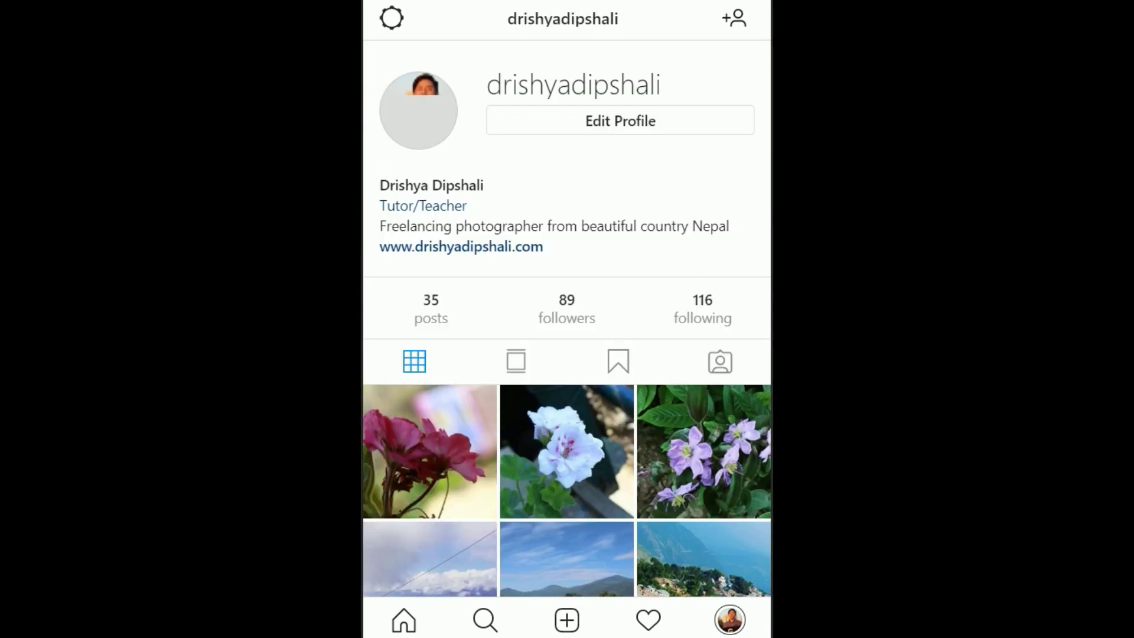
click(392, 18)
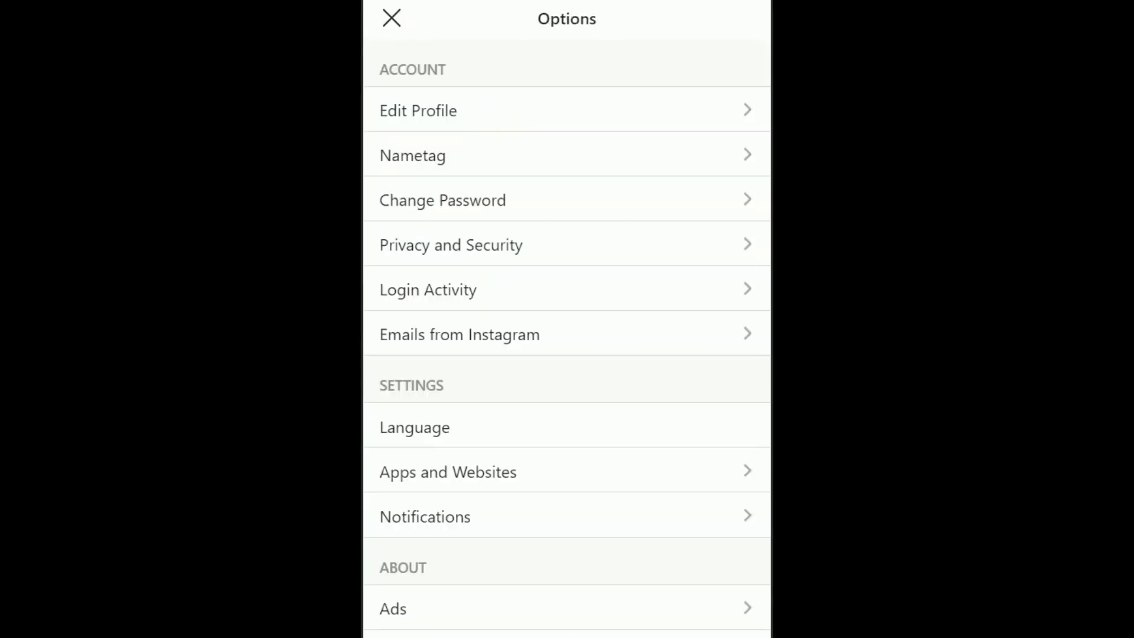
scroll(567, 319, down, 4)
scroll(567, 319, up, 2)
scroll(567, 319, down, 2)
click(435, 577)
- Confirm logging out, switch accounts, and fill the username with the saved Outlook address
click(585, 357)
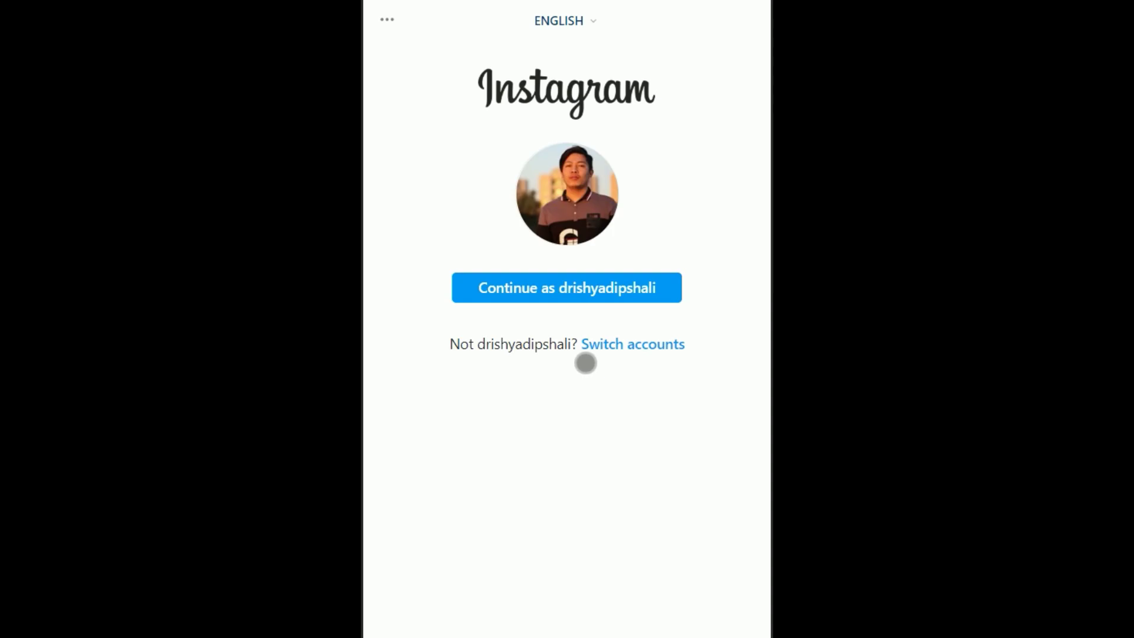
click(652, 358)
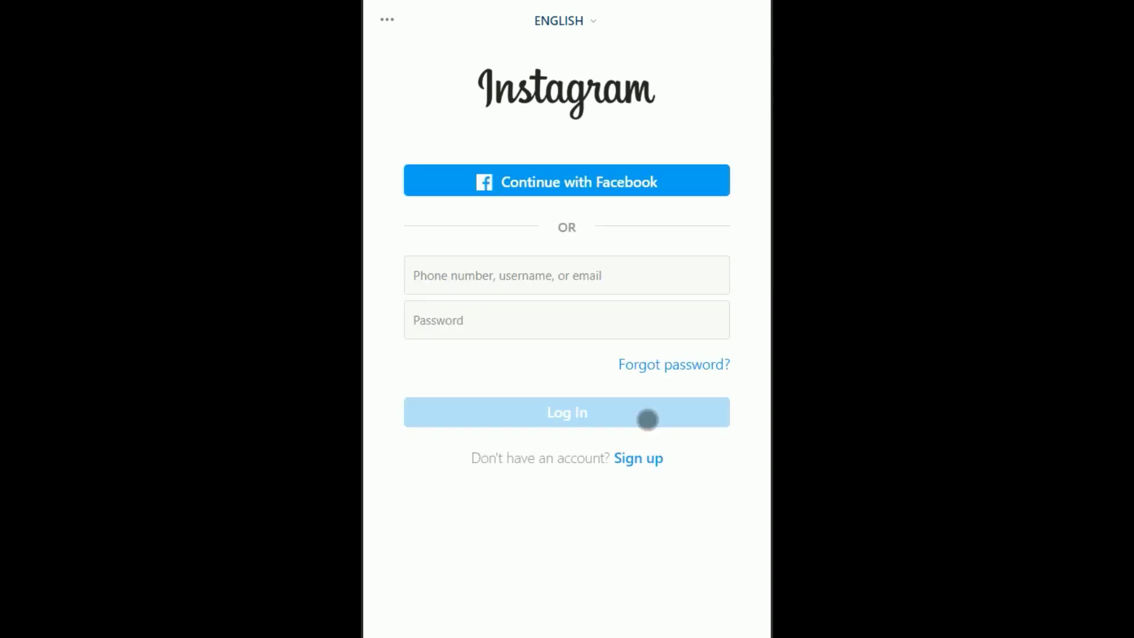
click(584, 277)
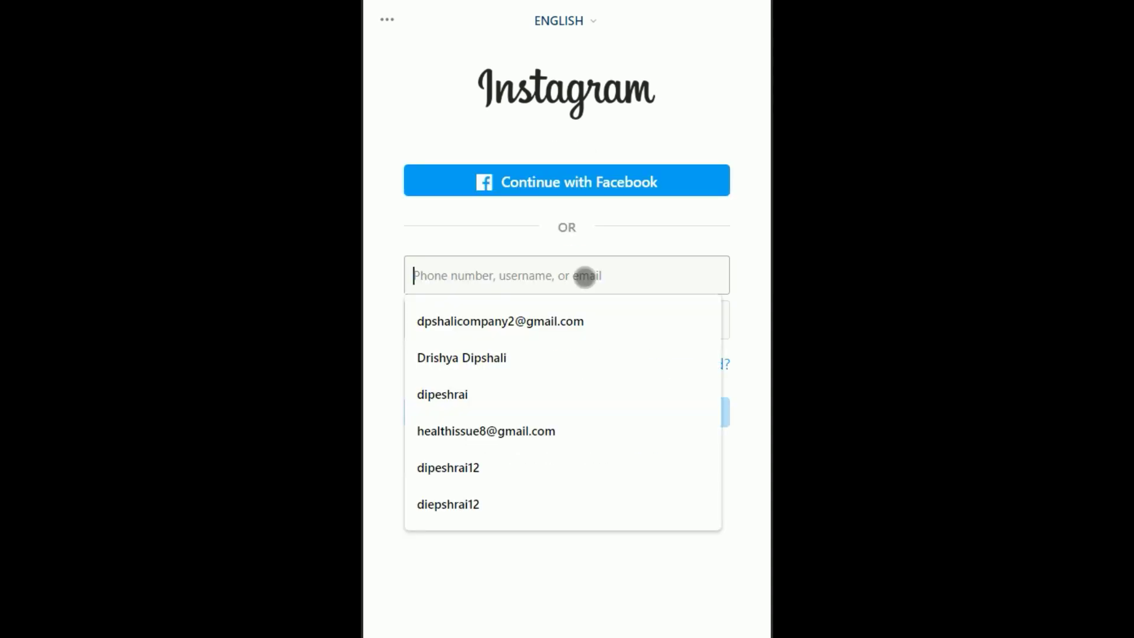
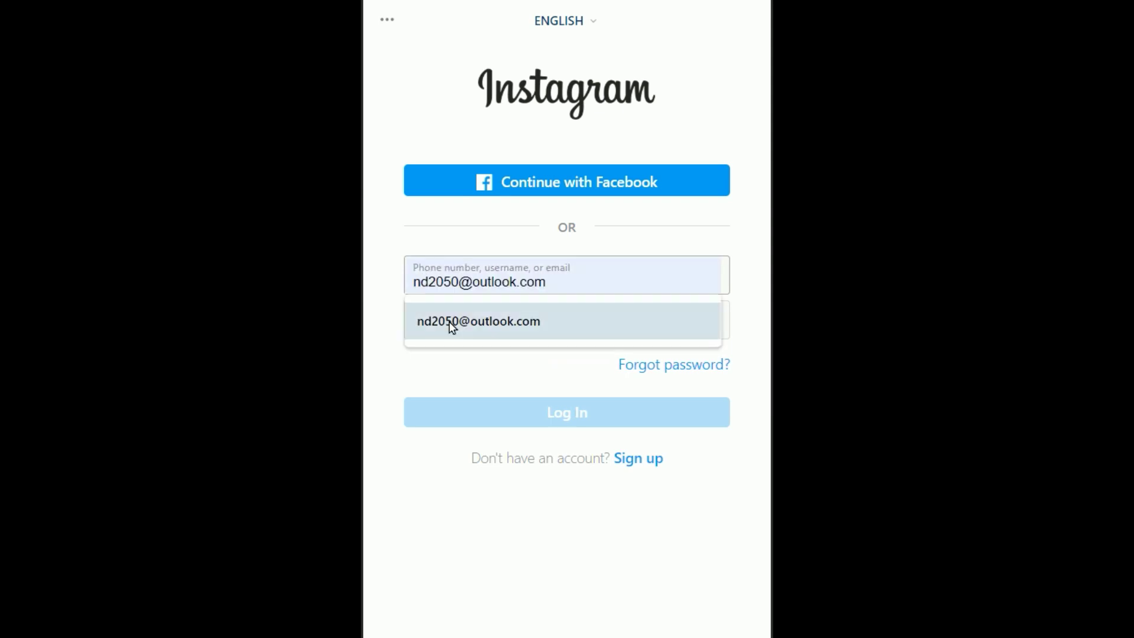
click(455, 326)
- Enter the account password, then open the Forgot password? recovery page
click(473, 334)
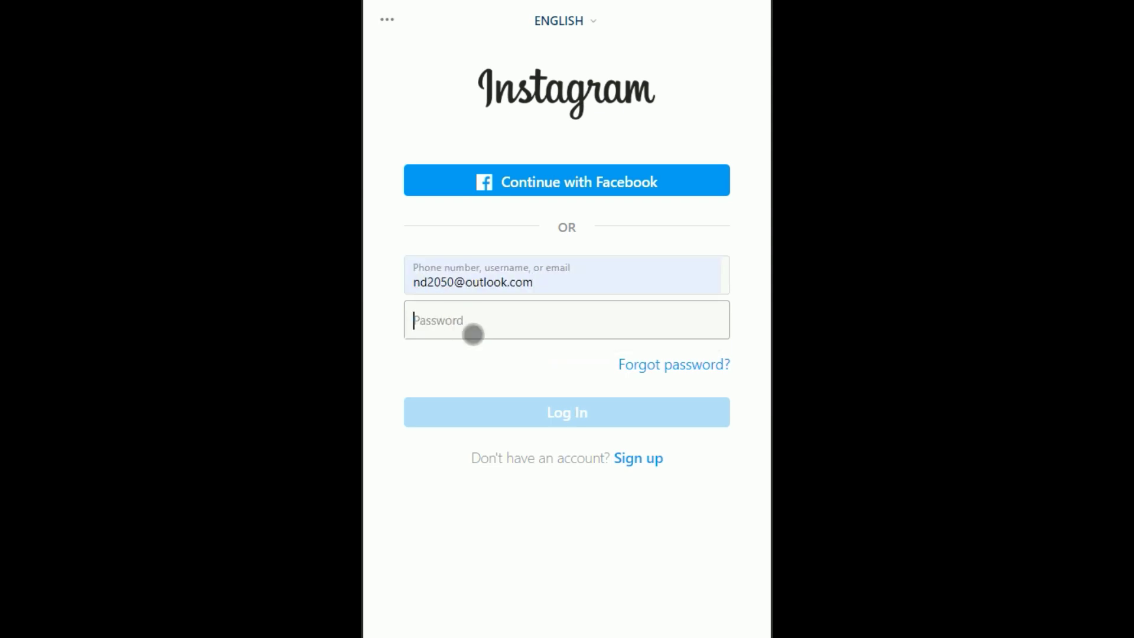
text(*)
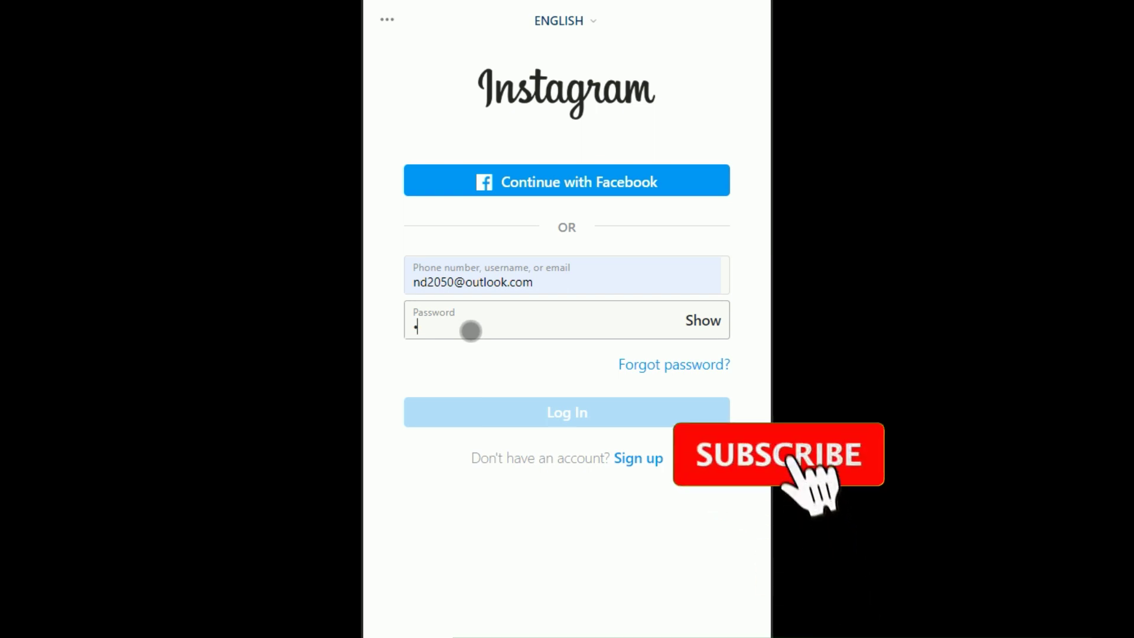
text(******)
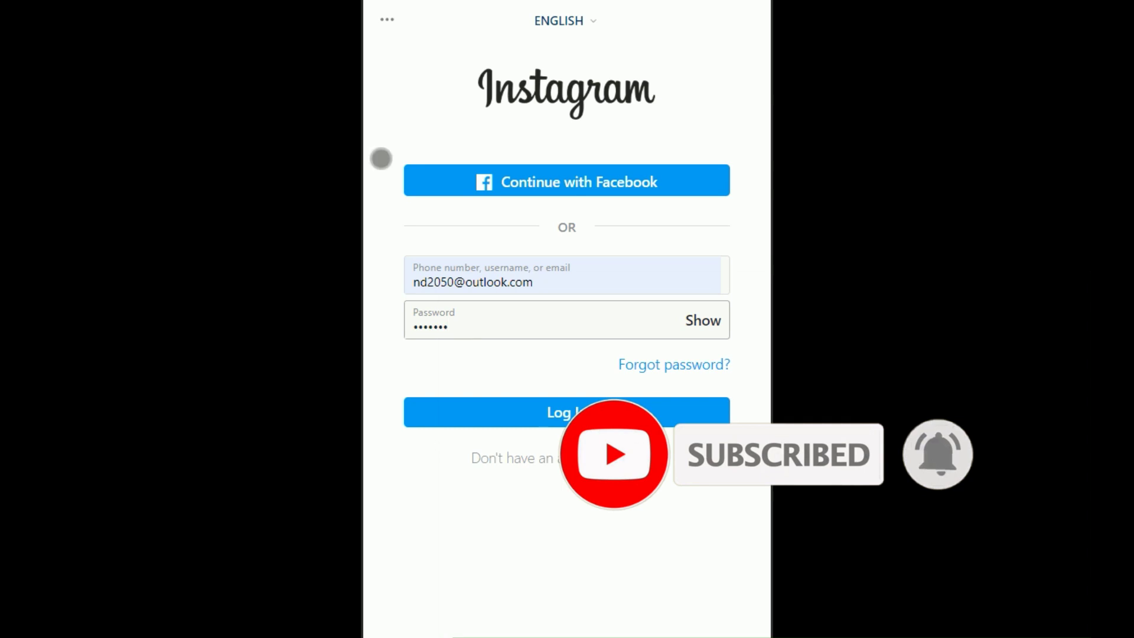
key(BackSpace)
key(BackSpace)
key(BackSpace)
key(BackSpace)
text(*******)
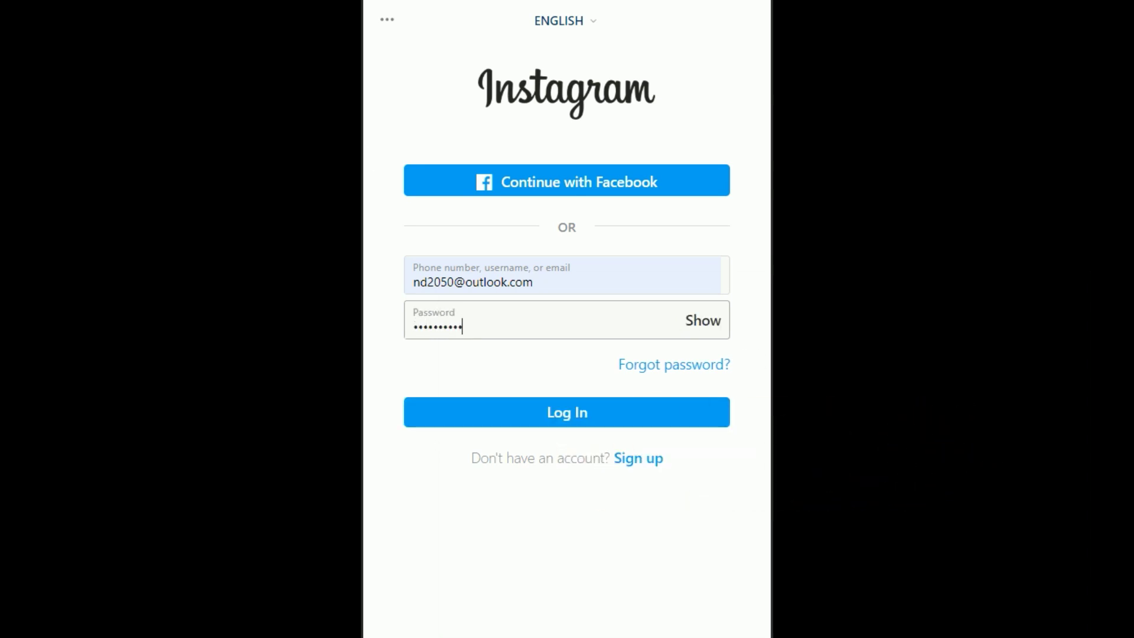
click(722, 377)
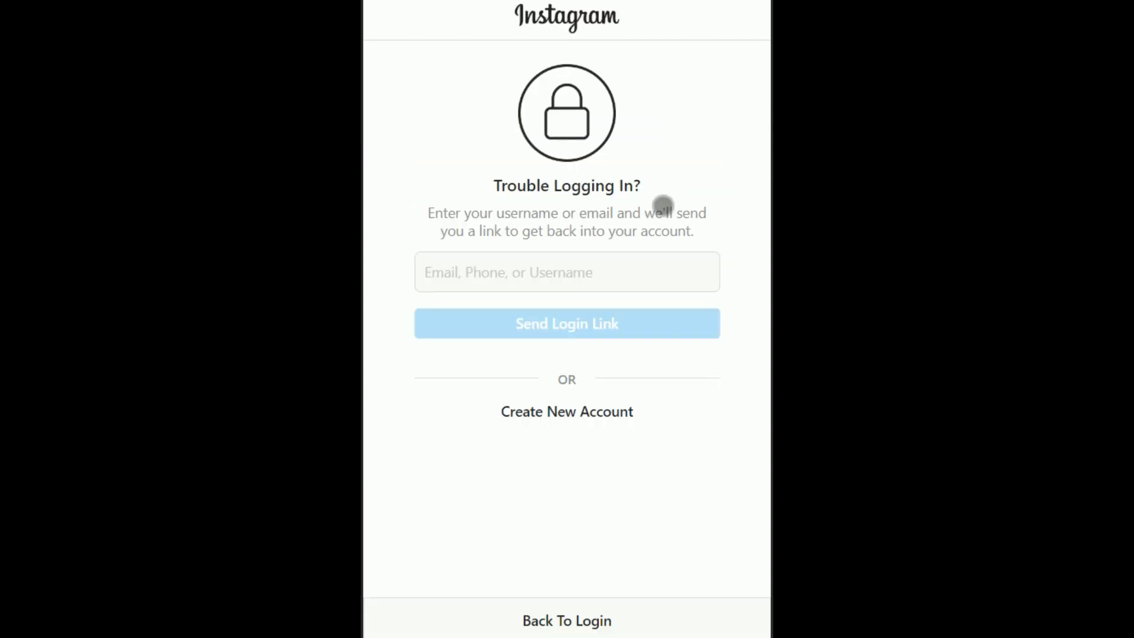
- Enter the account's Outlook e-mail address in the recovery field and send the login link
click(536, 292)
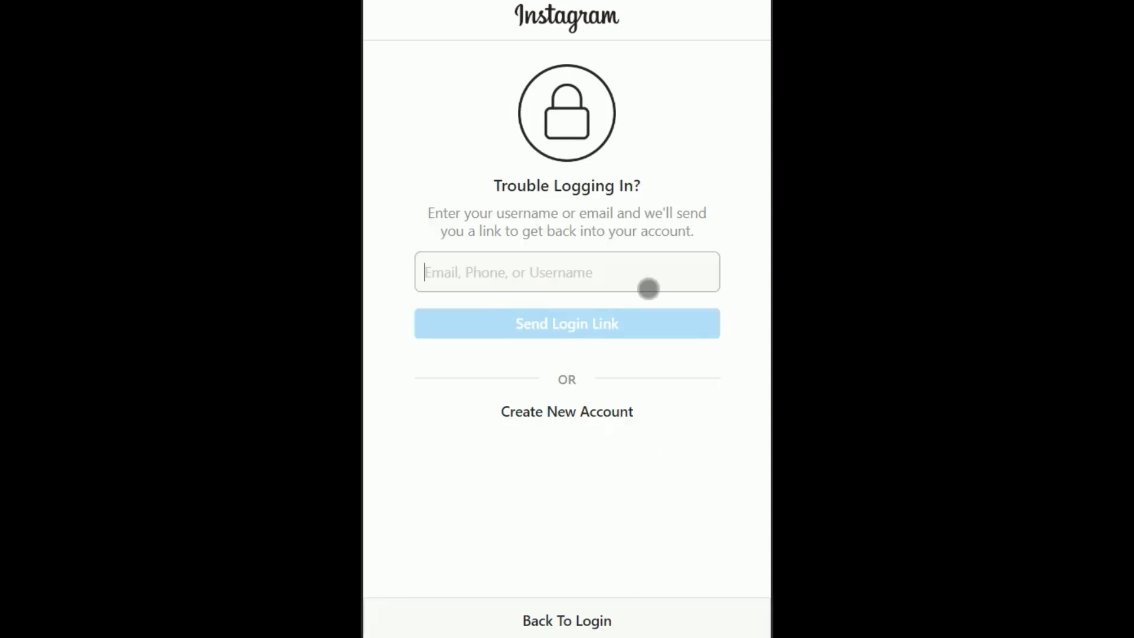
click(539, 281)
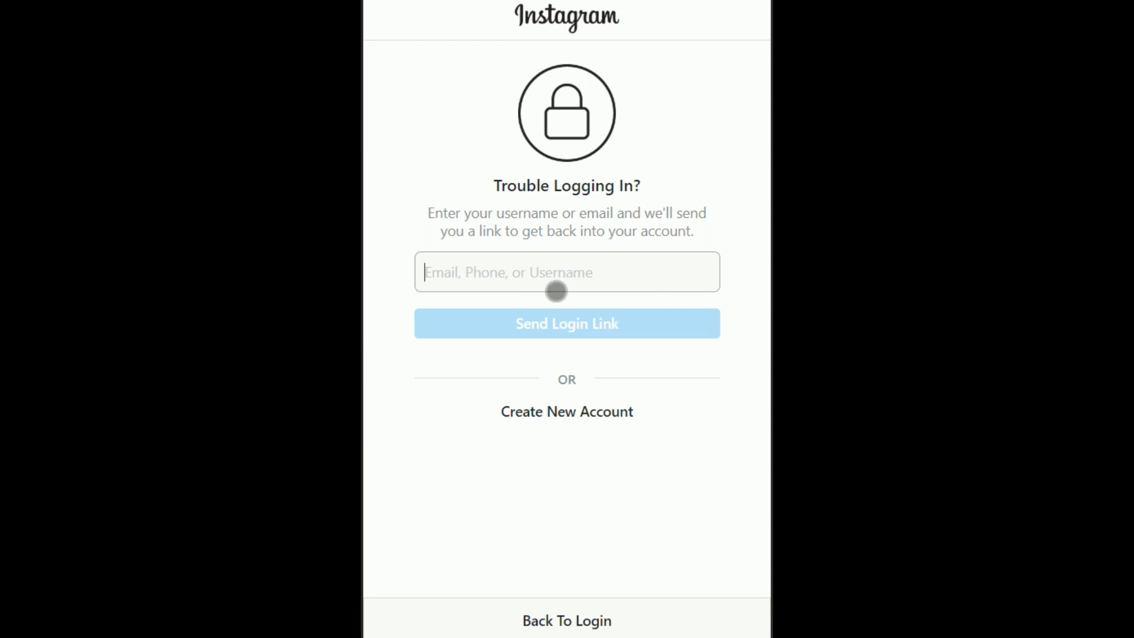
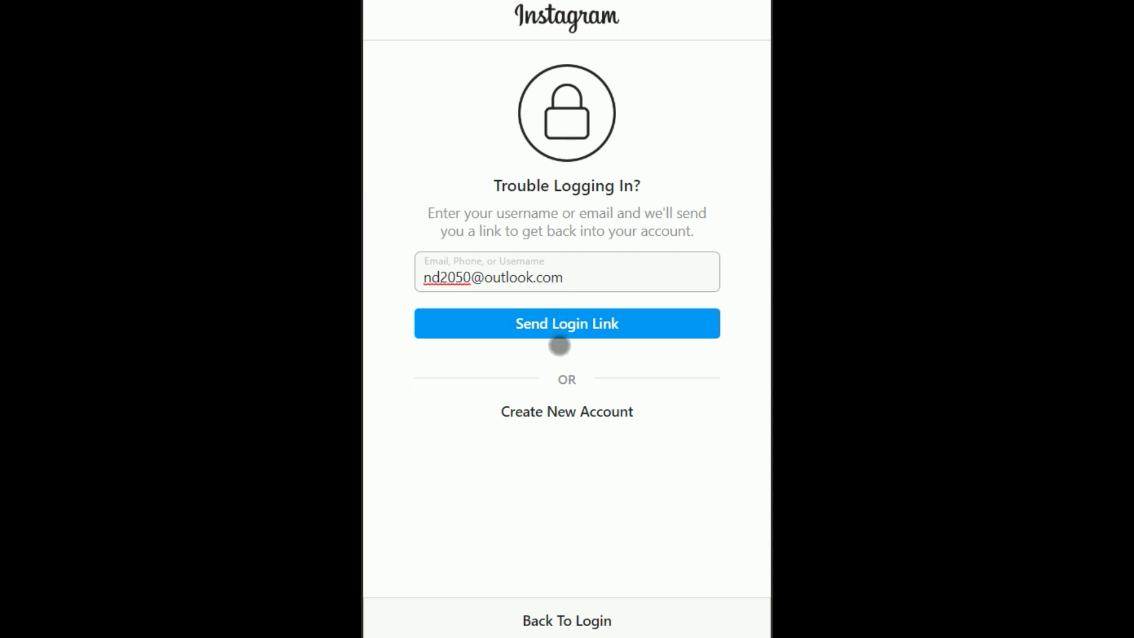
click(559, 341)
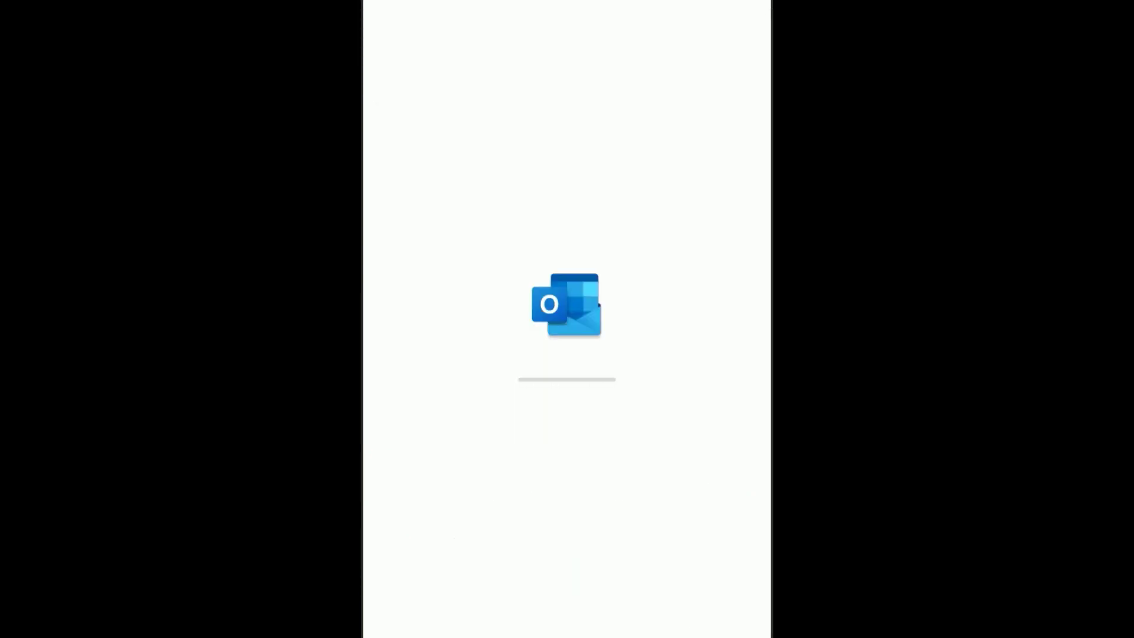
- Open Instagram's 'Reset Your Password' e-mail in Outlook and follow its Reset Password link
click(481, 160)
click(620, 192)
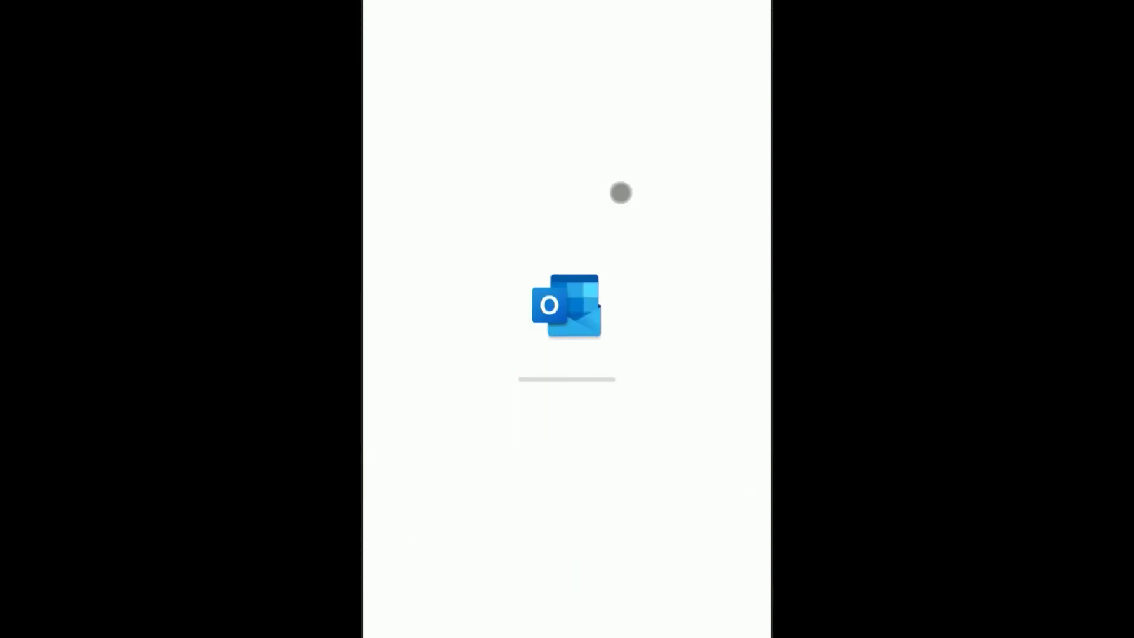
click(562, 234)
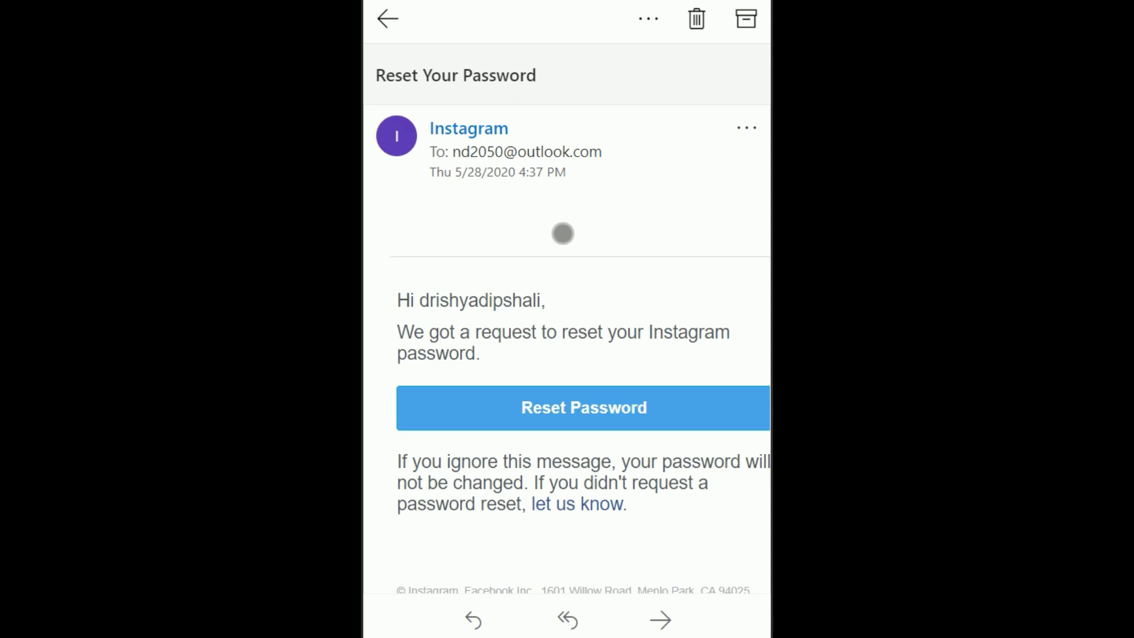
scroll(493, 312, down, 1)
double_click(493, 311)
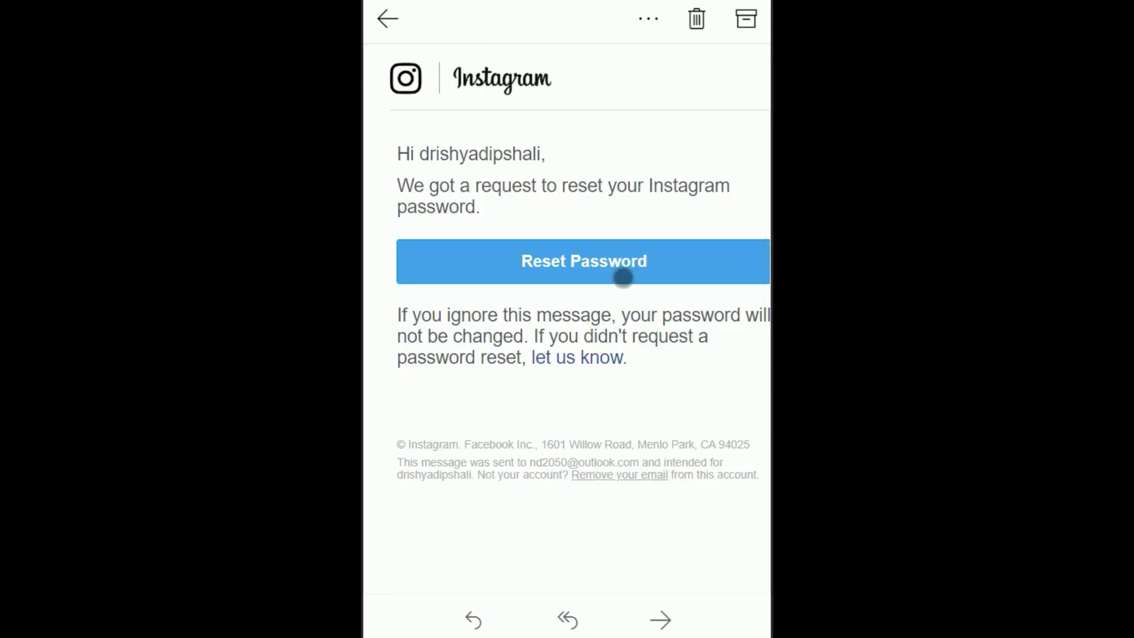
click(626, 277)
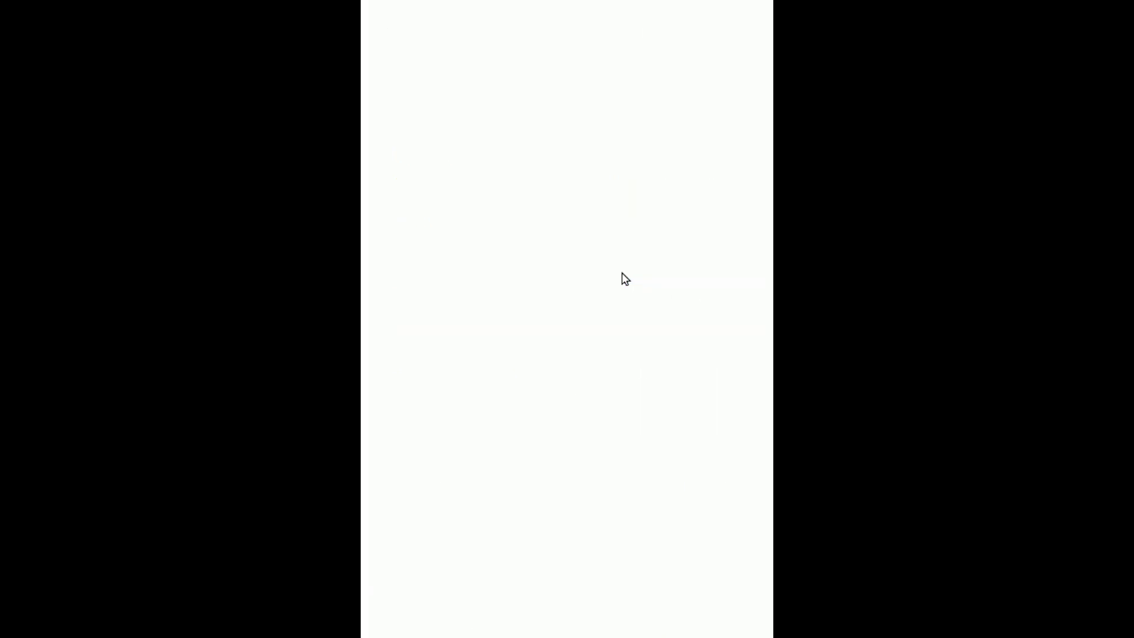
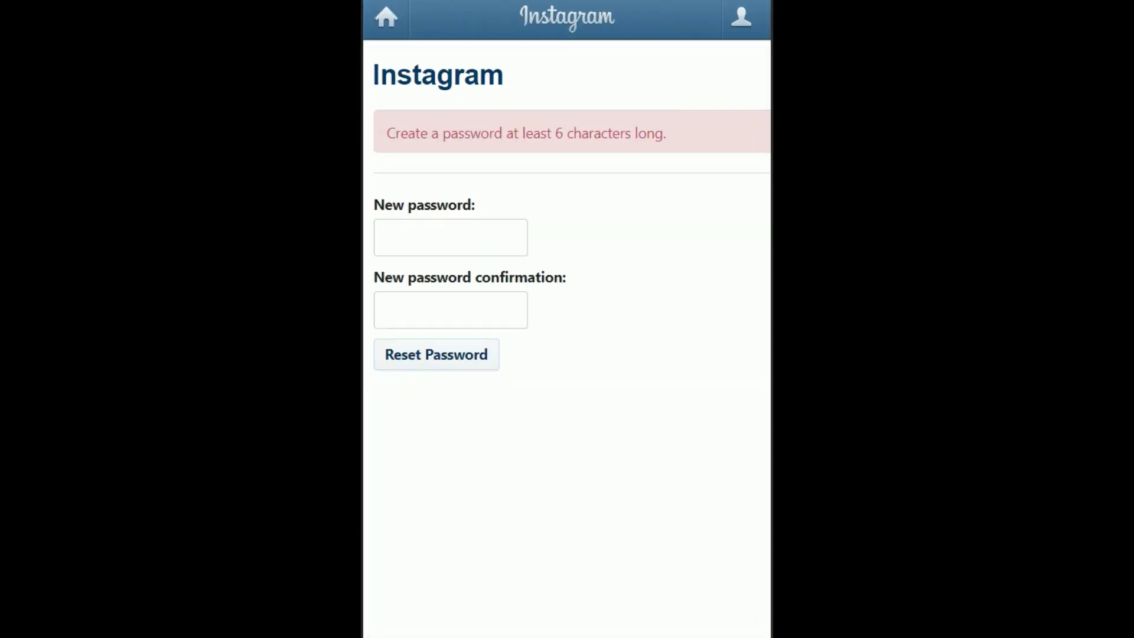
- Enter the new account password, then repeat it in the New password confirmation field
click(489, 255)
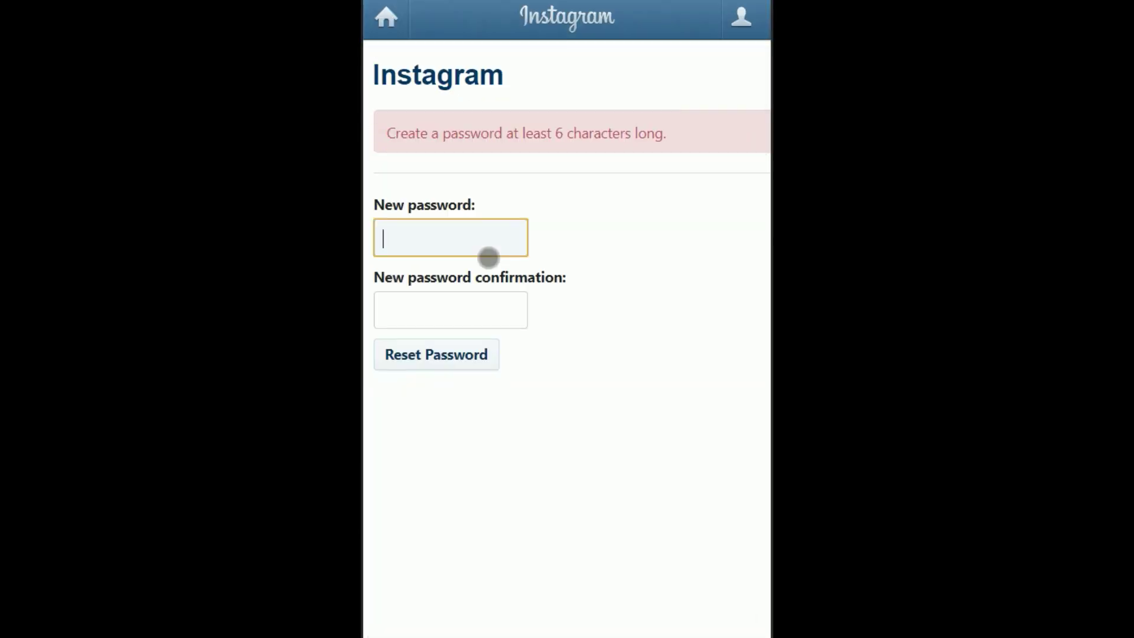
text(******)
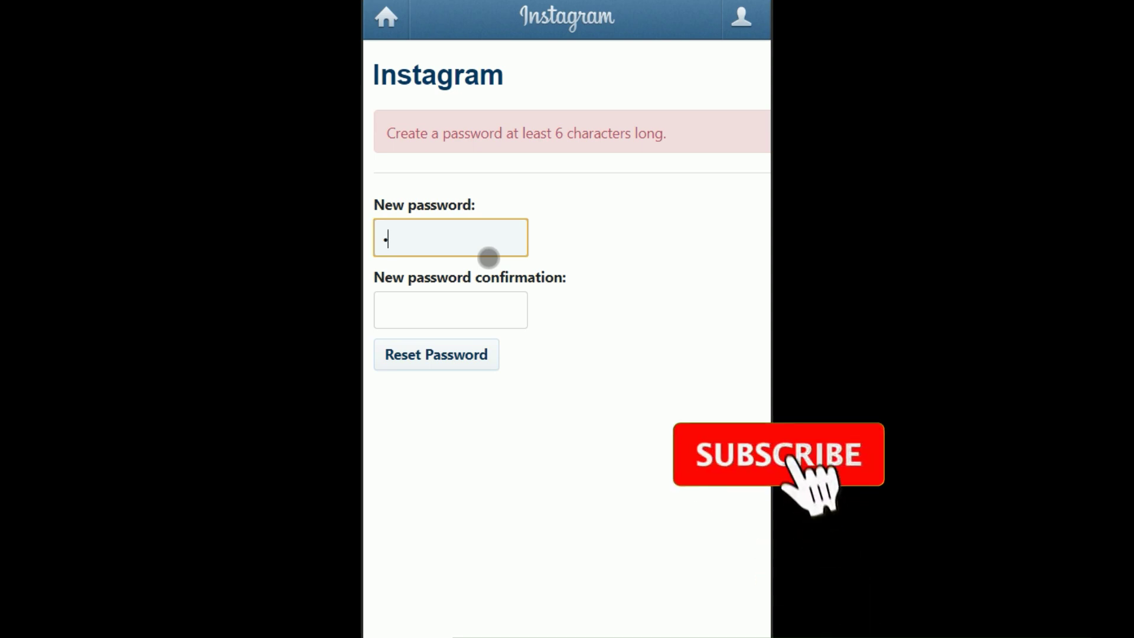
text(****)
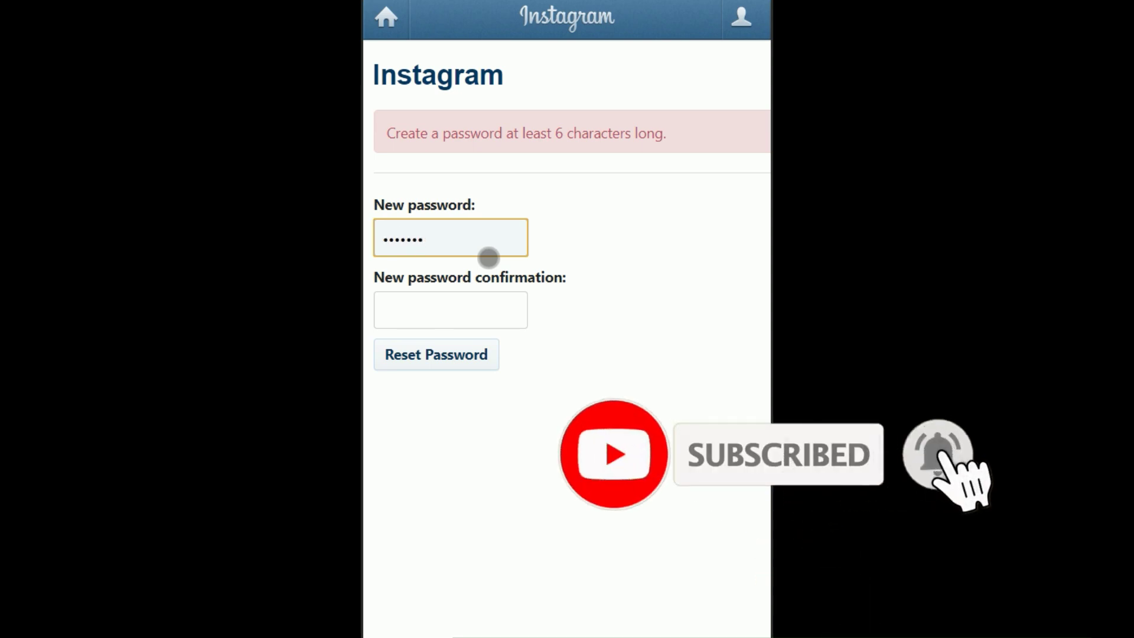
text(*)
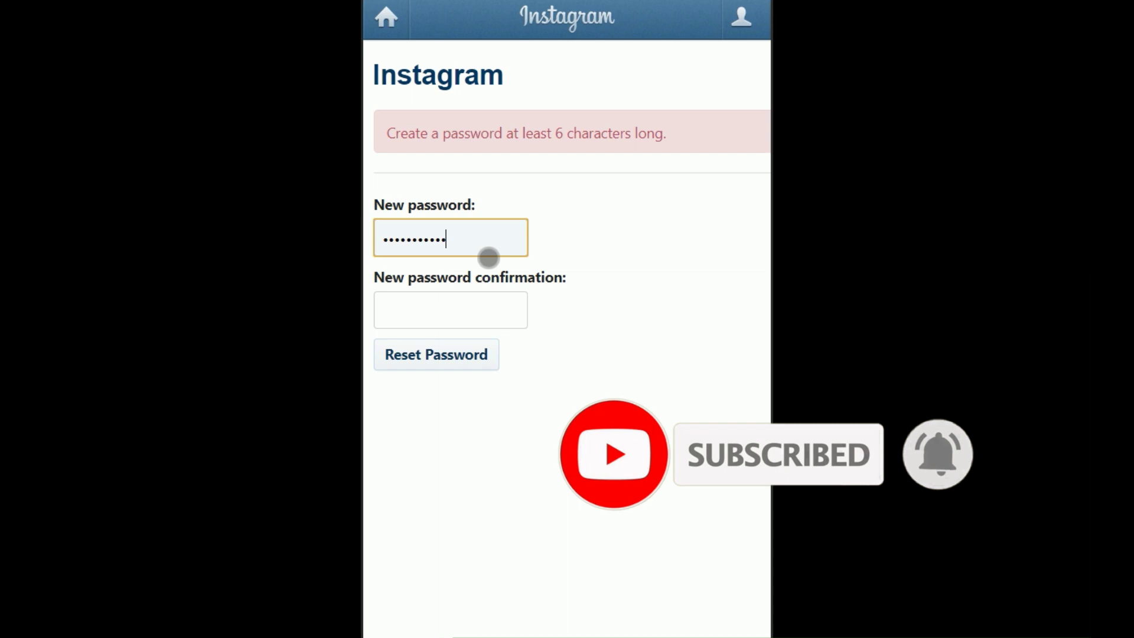
key(Tab)
text(******)
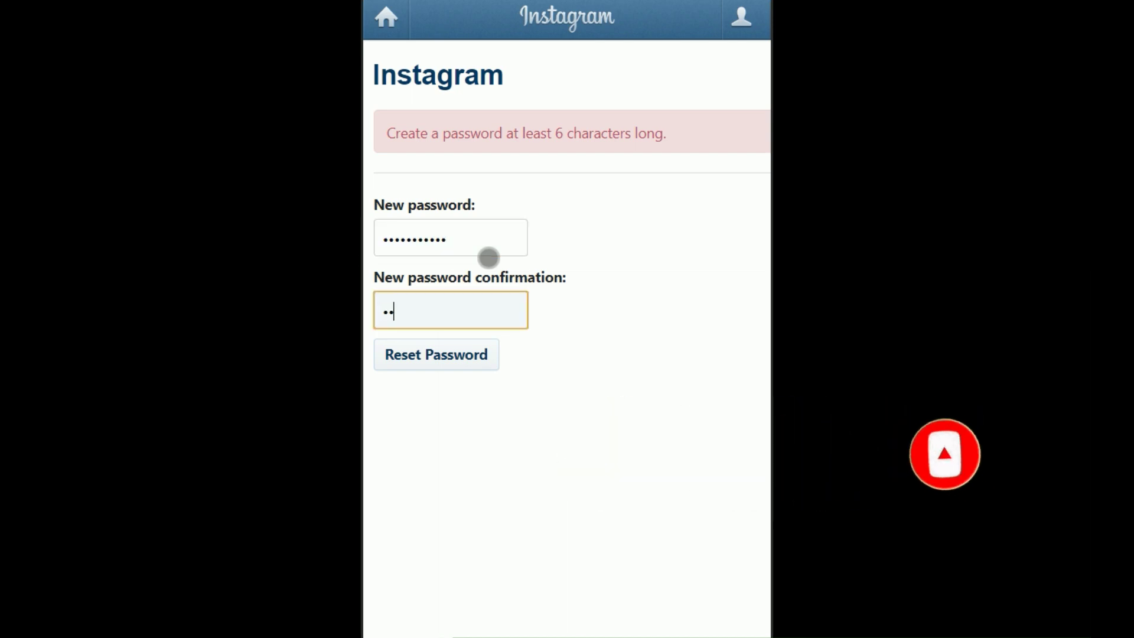
text(*****)
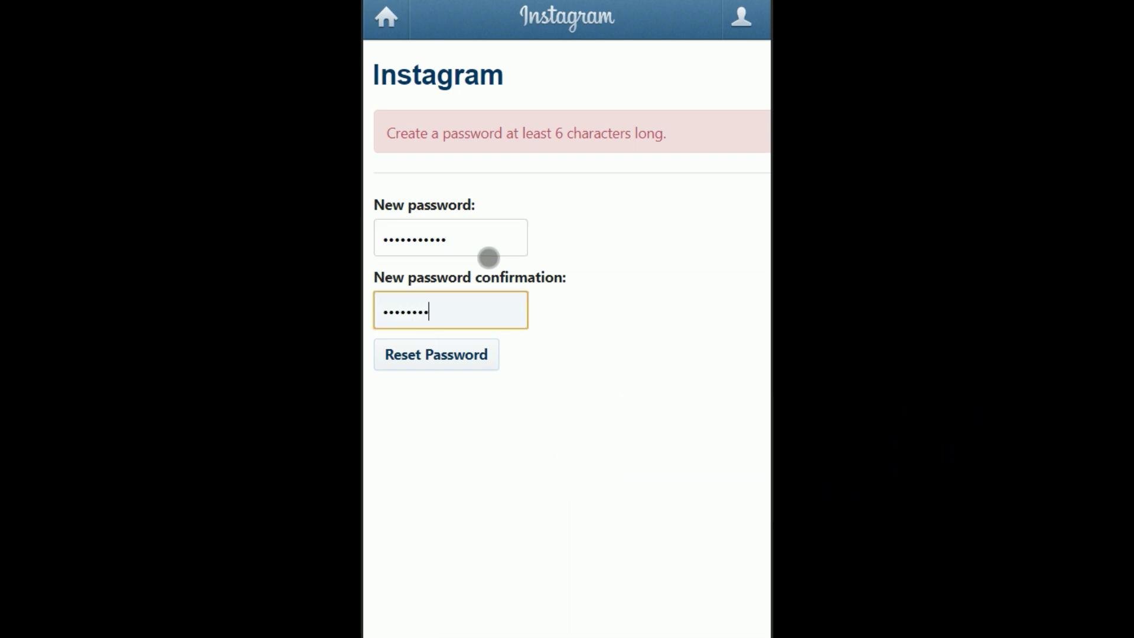